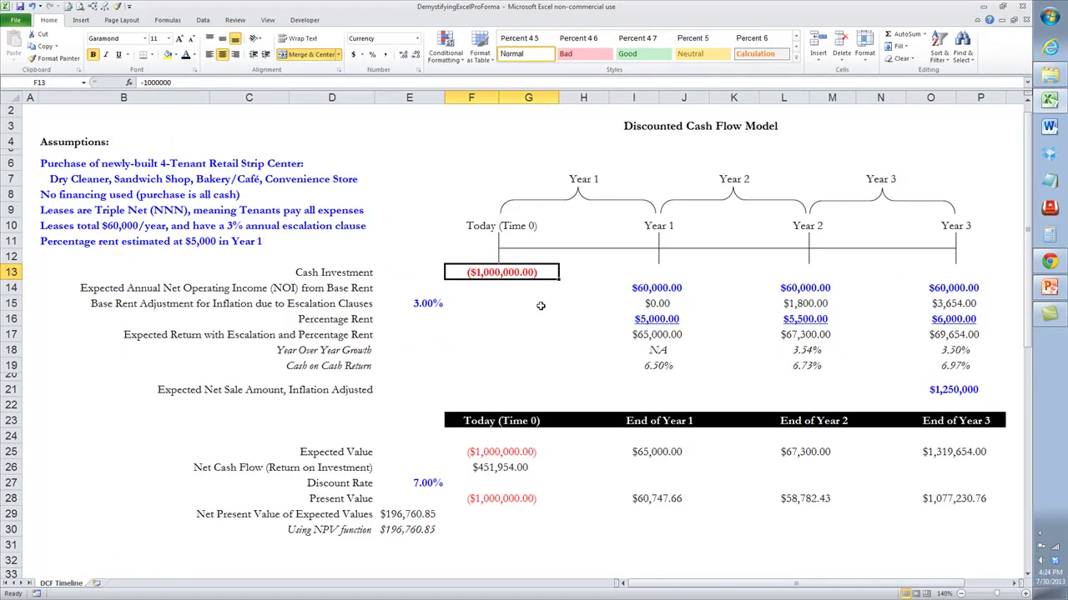
Review the initial cash investment and the expected annual net operating income from base rent for Years 1 to 3.
{"action": "key", "text": "Left"}
{"action": "key", "text": "Left"}
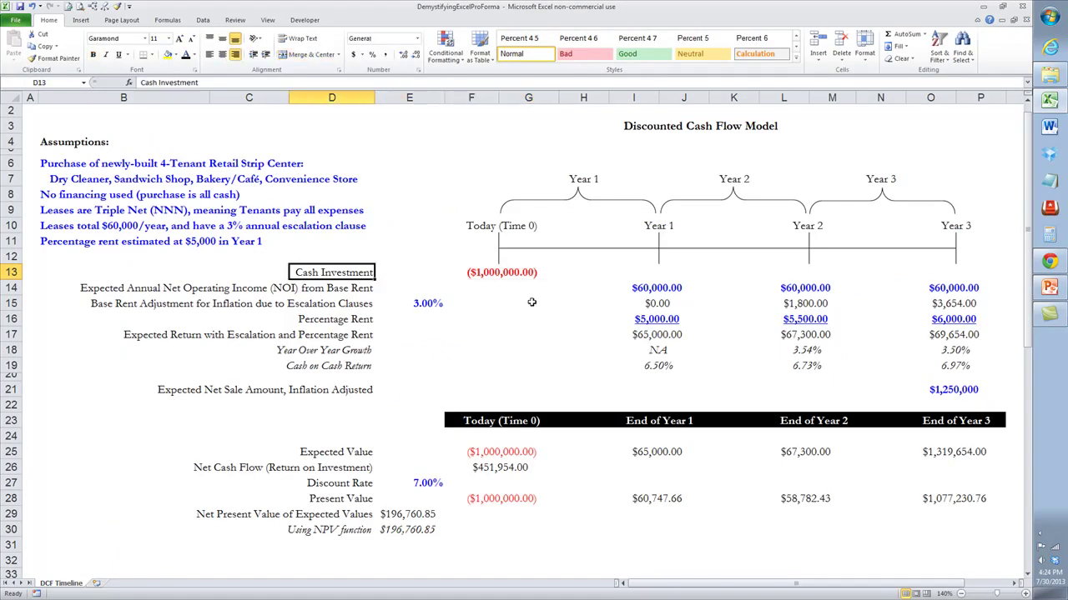
{"action": "left_click", "coordinate": [503, 277]}
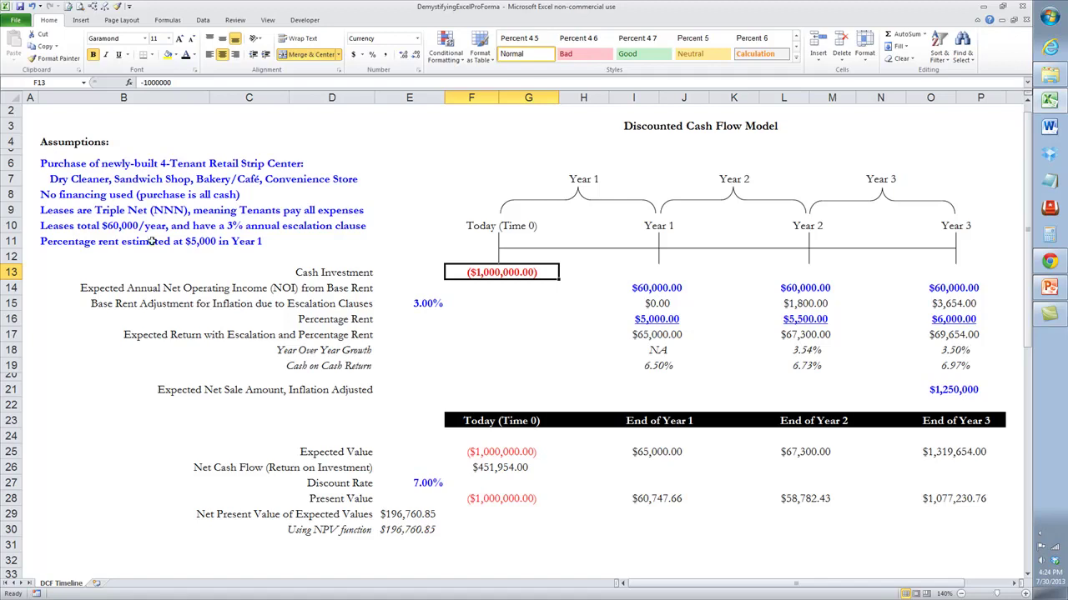
{"action": "left_click", "coordinate": [35, 288]}
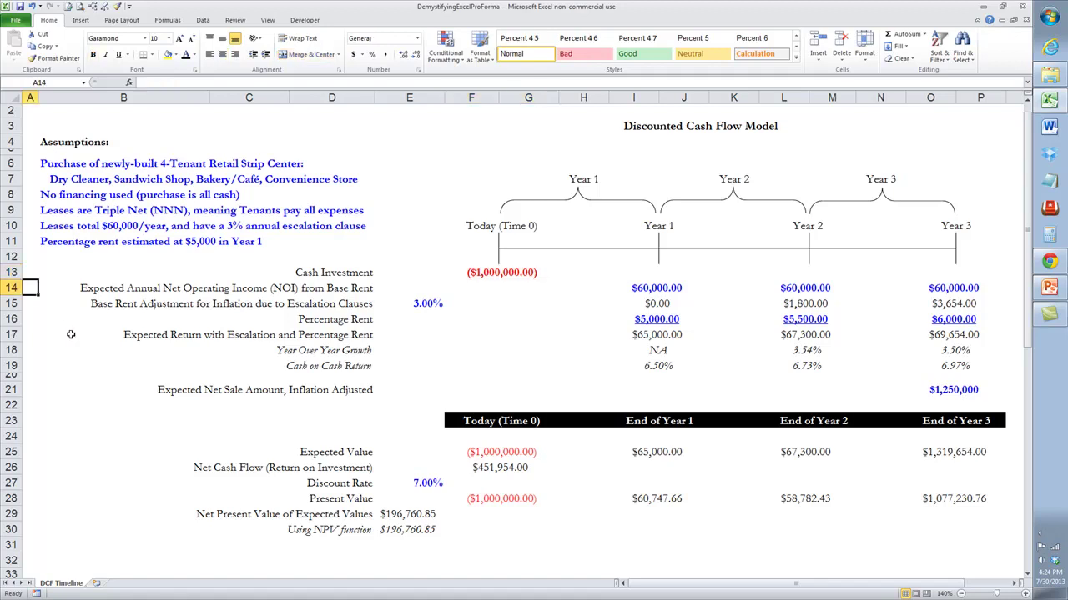
{"action": "left_click", "coordinate": [17, 288]}
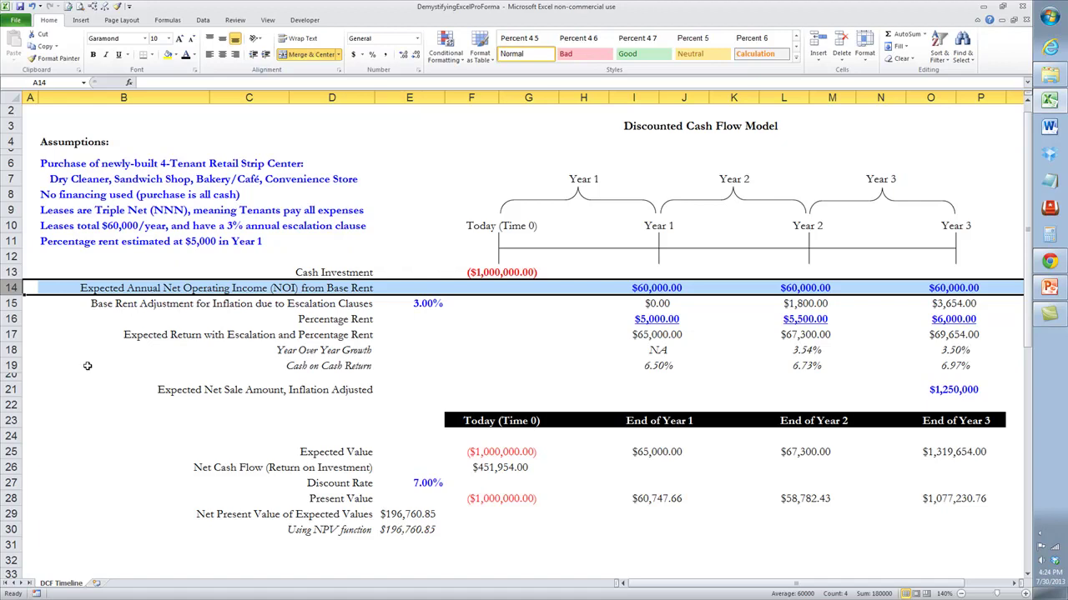
{"action": "left_click", "coordinate": [649, 291]}
{"action": "left_click", "coordinate": [815, 287]}
{"action": "left_click", "coordinate": [954, 289]}
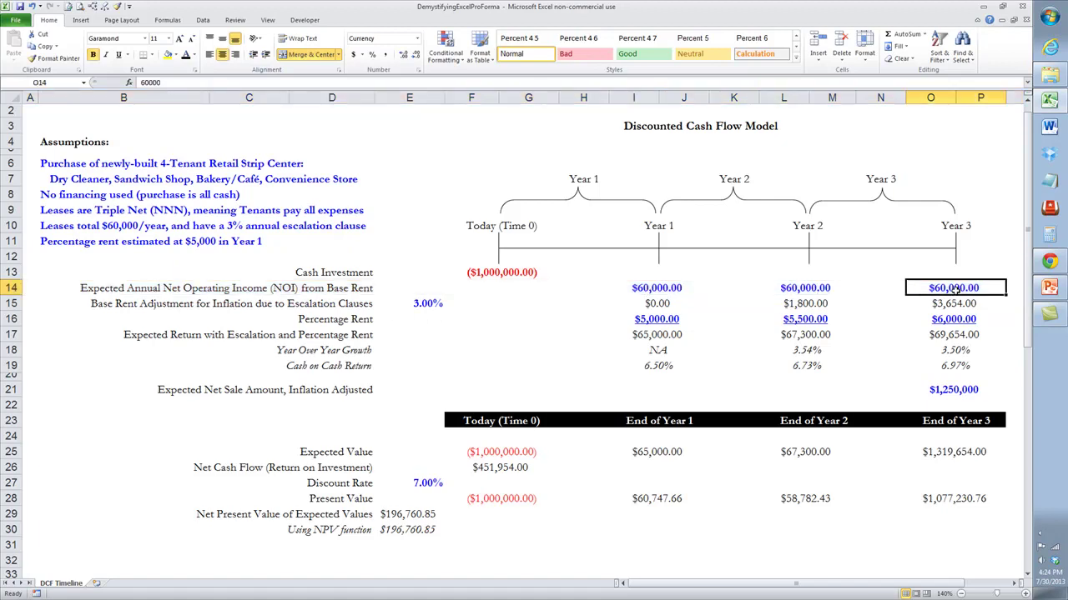
Examine the escalation rate and the formulas behind the base rent inflation adjustment for Years 1, 2 and 3.
{"action": "left_click", "coordinate": [8, 304]}
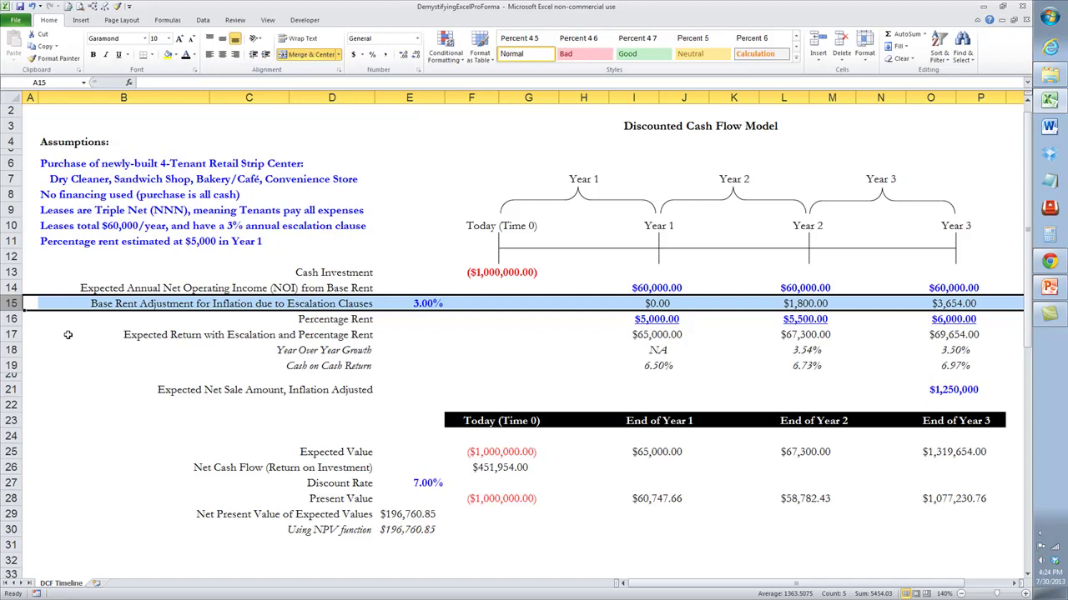
{"action": "left_click", "coordinate": [423, 303]}
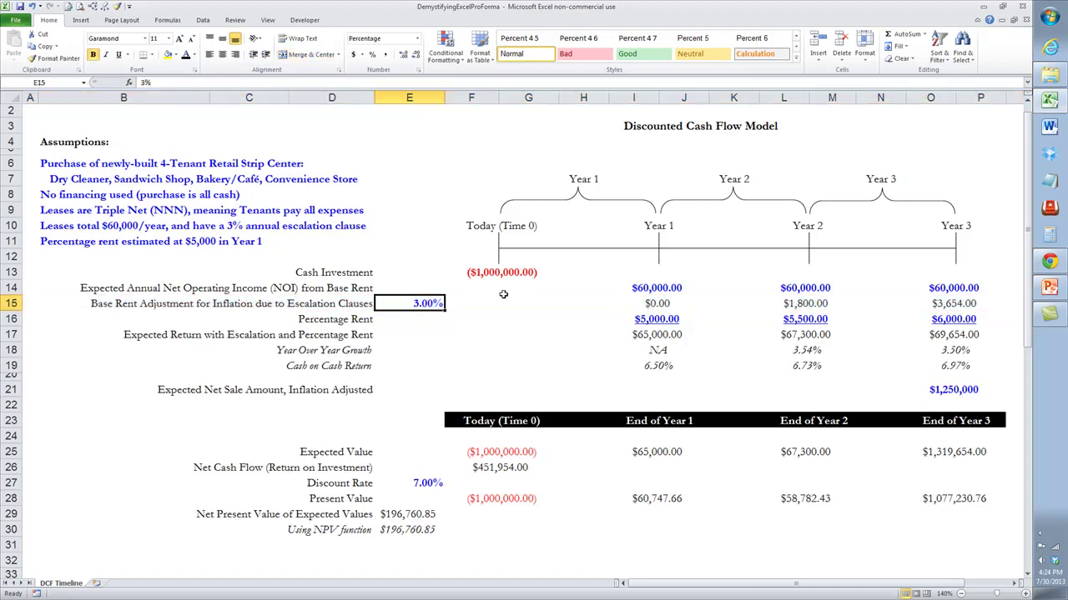
{"action": "left_click", "coordinate": [637, 305]}
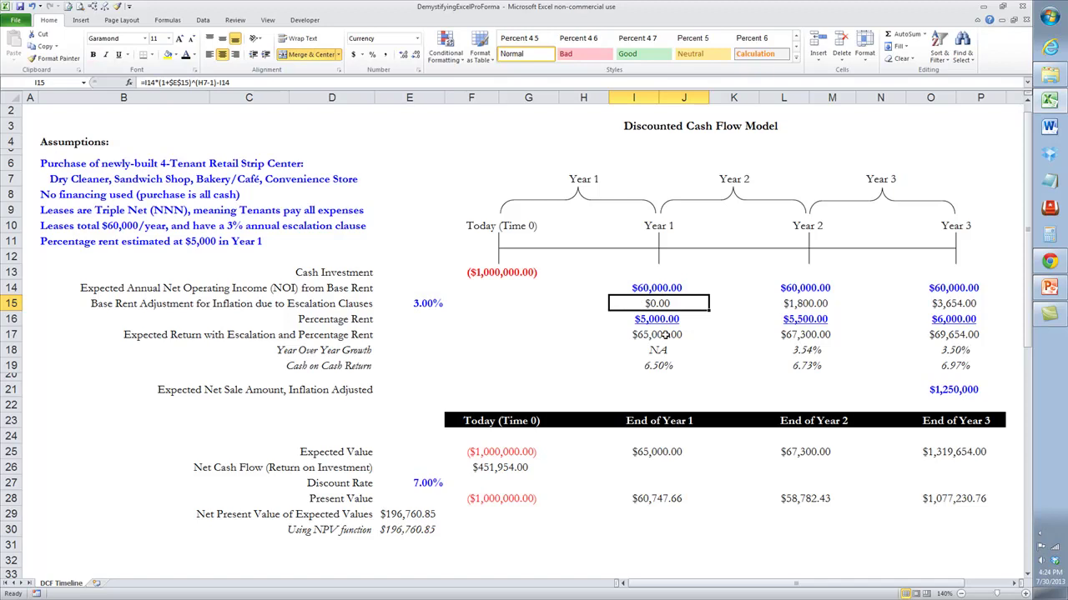
{"action": "key", "text": "F2"}
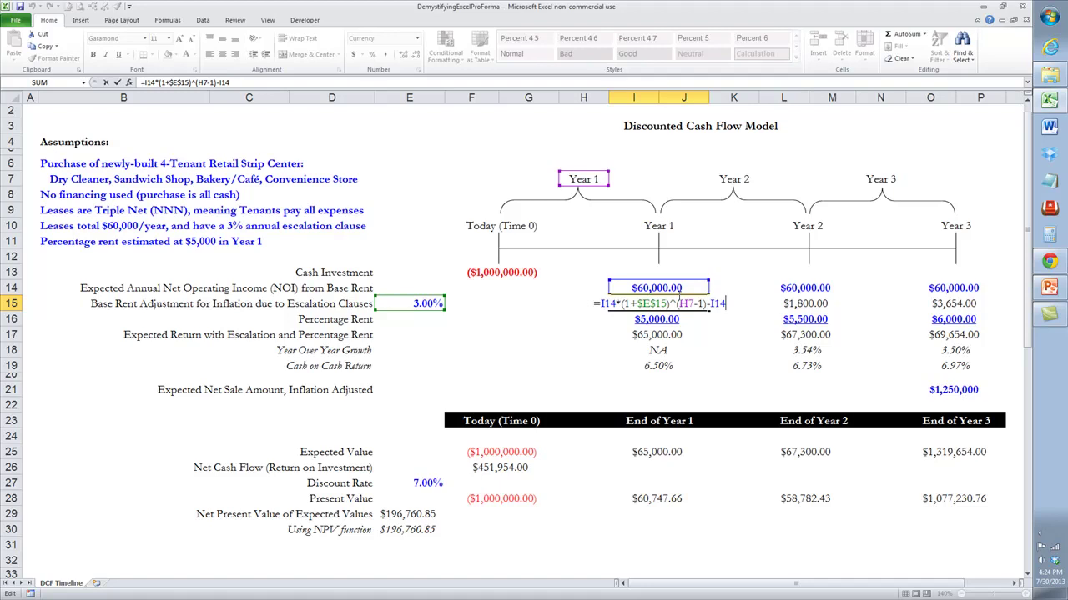
{"action": "key", "text": "Escape"}
{"action": "left_click", "coordinate": [811, 302]}
{"action": "key", "text": "F2"}
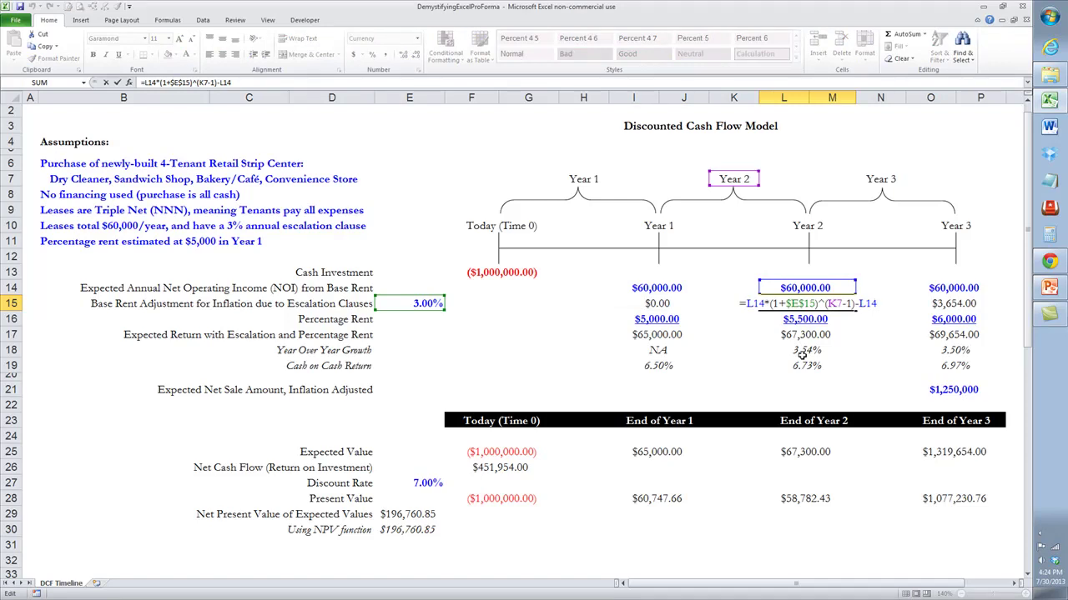
{"action": "key", "text": "Escape"}
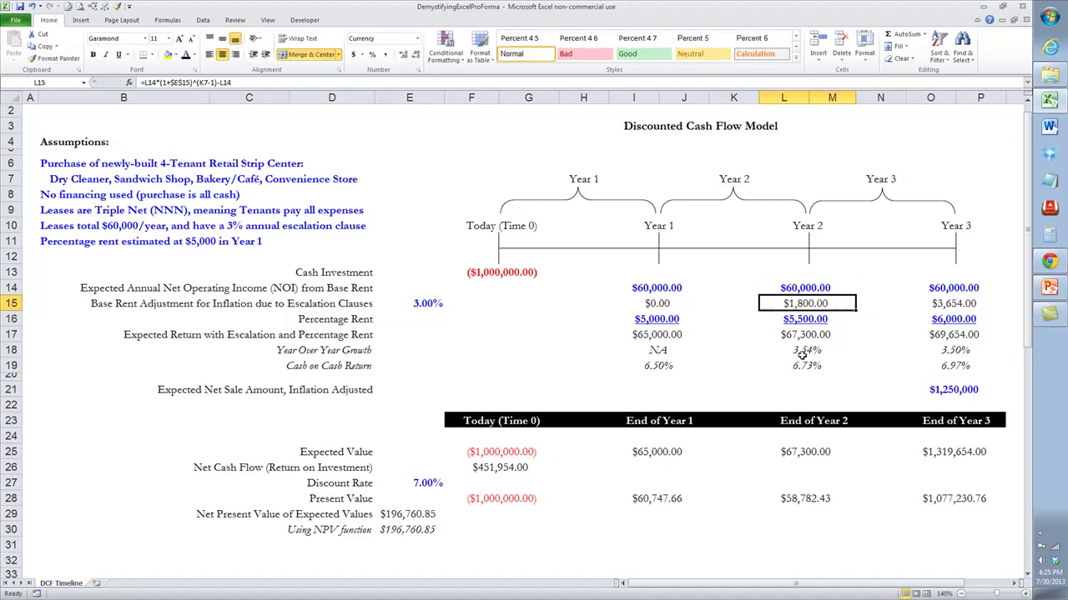
{"action": "key", "text": "Right"}
{"action": "key", "text": "Right"}
{"action": "key", "text": "F2"}
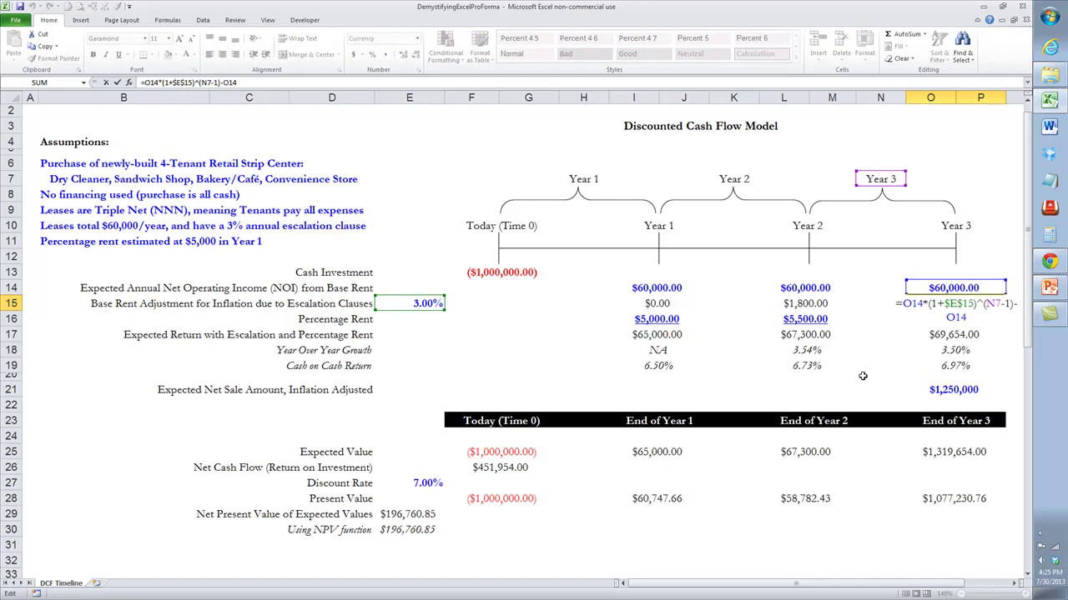
{"action": "key", "text": "Escape"}
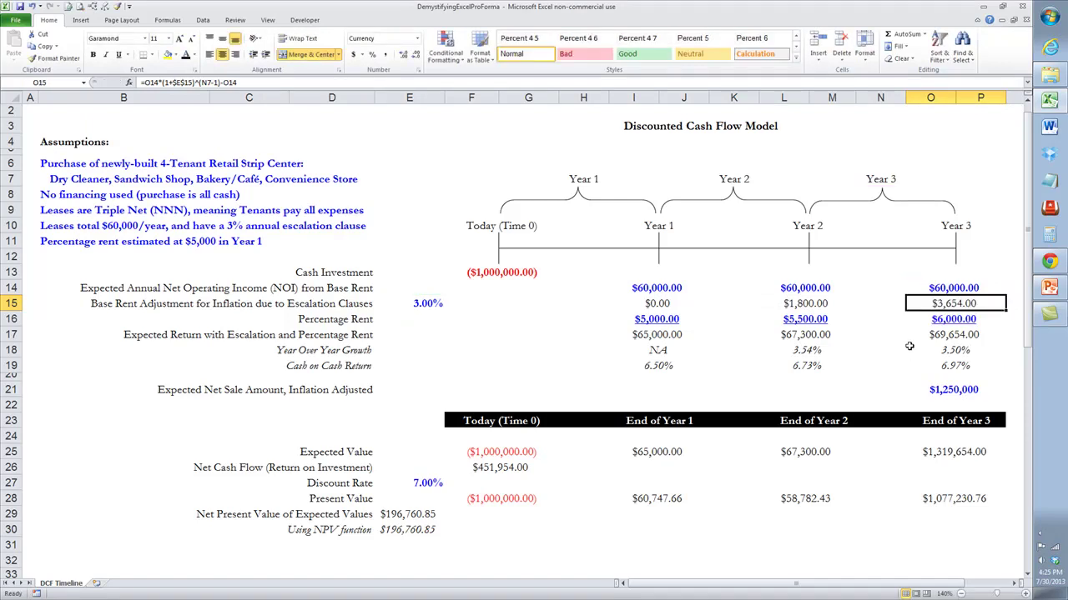
Review the percentage rent row and its individual amounts for Years 1, 2 and 3.
{"action": "left_click", "coordinate": [12, 319]}
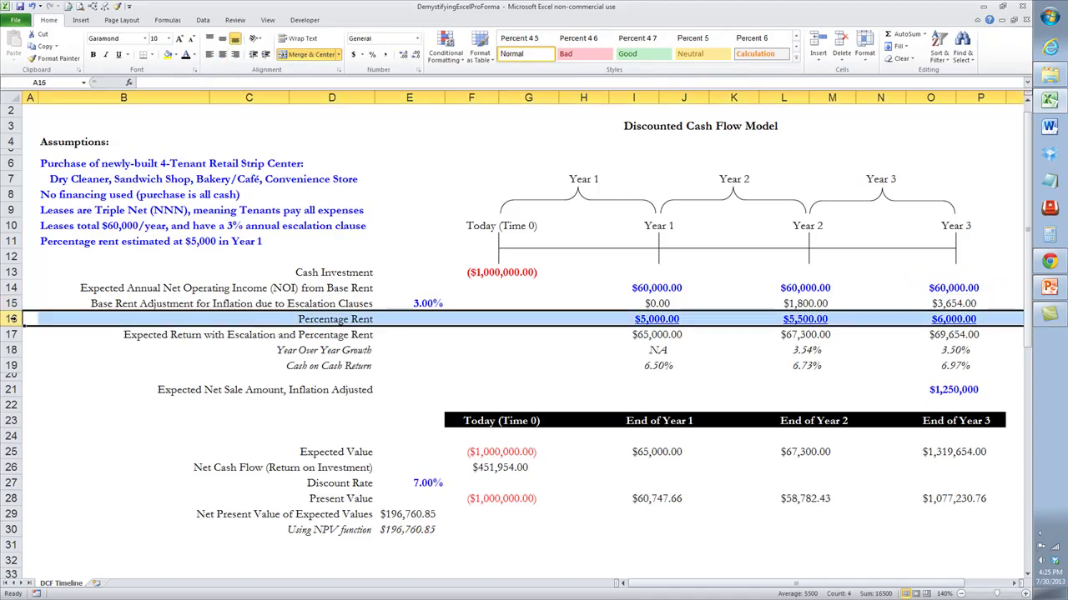
{"action": "left_click", "coordinate": [614, 320]}
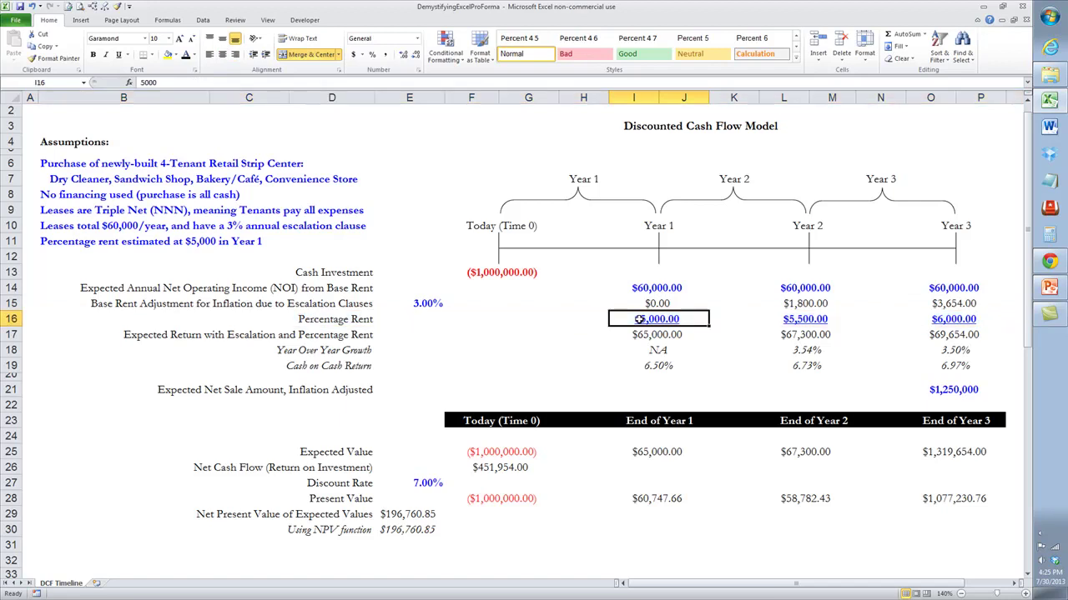
{"action": "left_click", "coordinate": [808, 320]}
{"action": "left_click", "coordinate": [973, 320]}
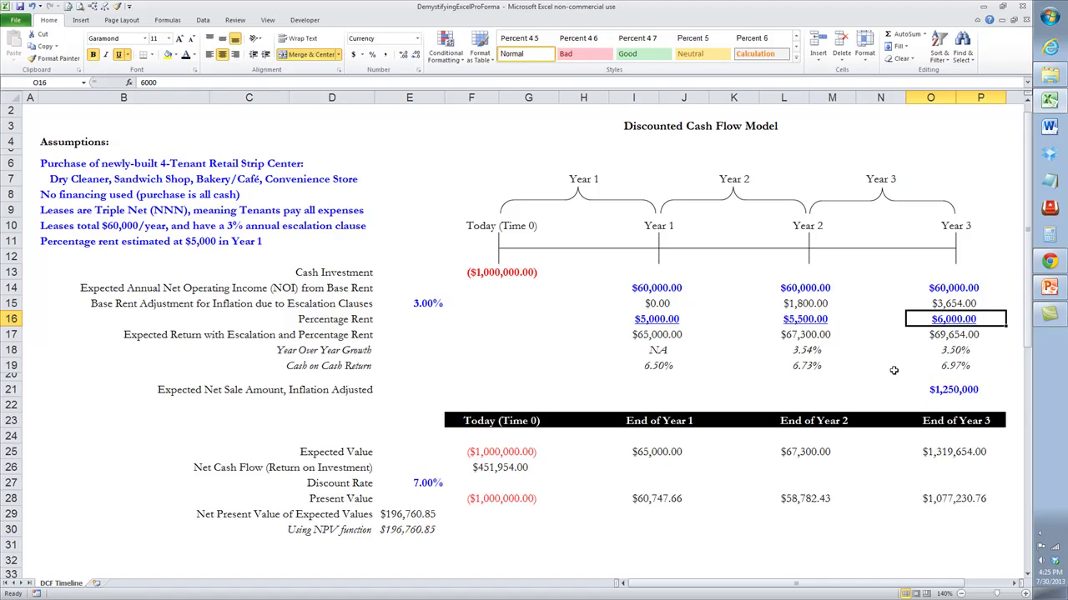
Inspect the sum formulas for the expected return with escalation and percentage rent in each of the three years.
{"action": "left_click", "coordinate": [651, 334]}
{"action": "key", "text": "alt+equal"}
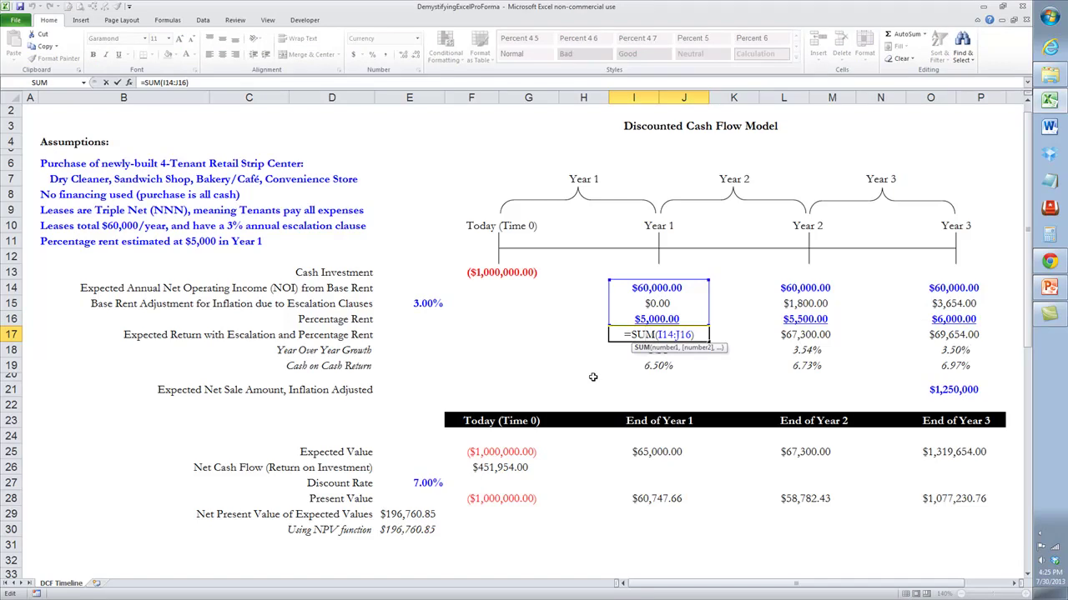
{"action": "key", "text": "ctrl+Return"}
{"action": "left_click", "coordinate": [834, 338]}
{"action": "key", "text": "F2"}
{"action": "key", "text": "Escape"}
{"action": "double_click", "coordinate": [949, 336]}
{"action": "key", "text": "Escape"}
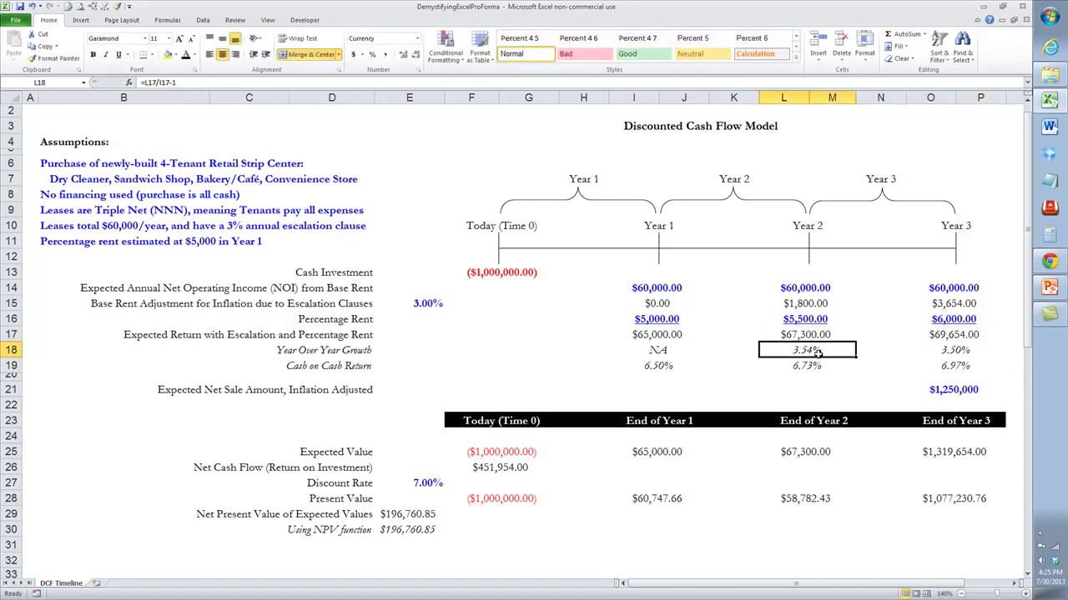
Inspect the year-over-year growth formulas for Year 2 and Year 3 without changing them.
{"action": "left_click", "coordinate": [817, 352]}
{"action": "key", "text": "F2"}
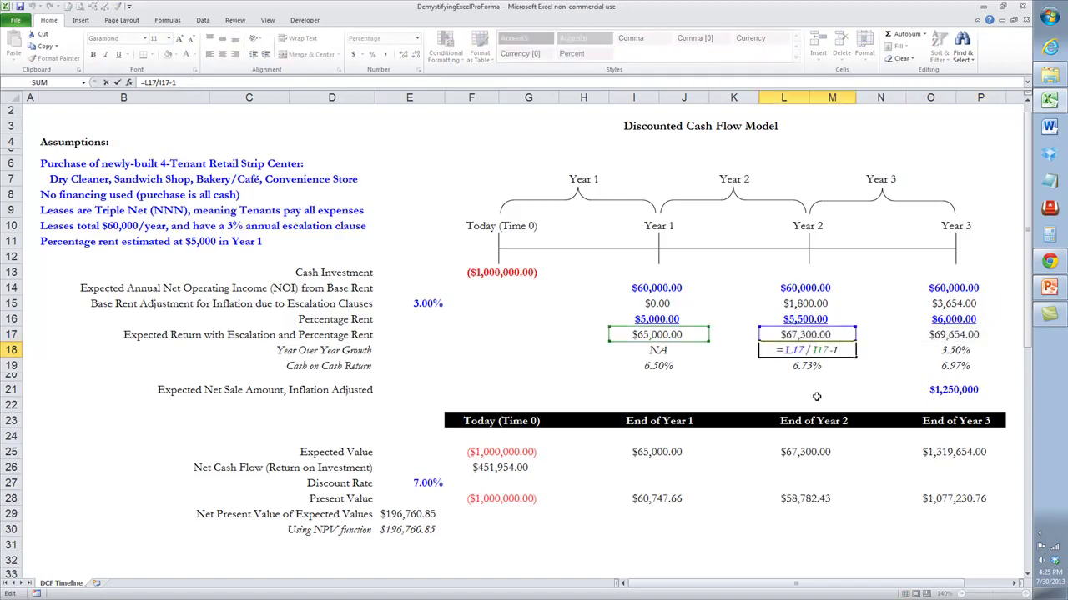
{"action": "key", "text": "Escape"}
{"action": "double_click", "coordinate": [953, 349]}
{"action": "key", "text": "Escape"}
Inspect which cells the cash-on-cash return formulas for Year 1 and Year 2 refer to.
{"action": "left_click", "coordinate": [672, 365]}
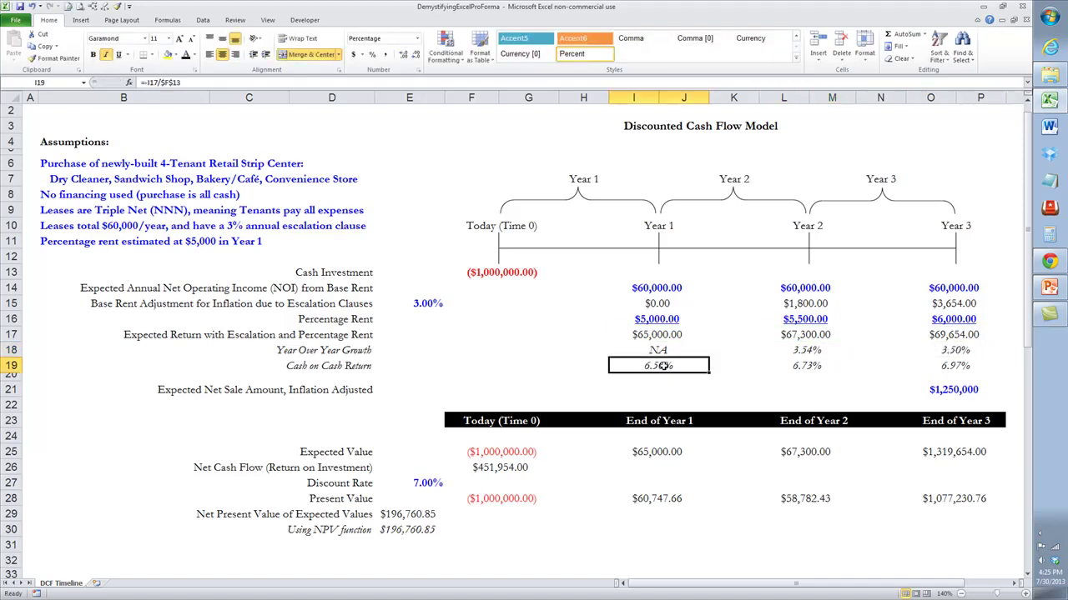
{"action": "key", "text": "F2"}
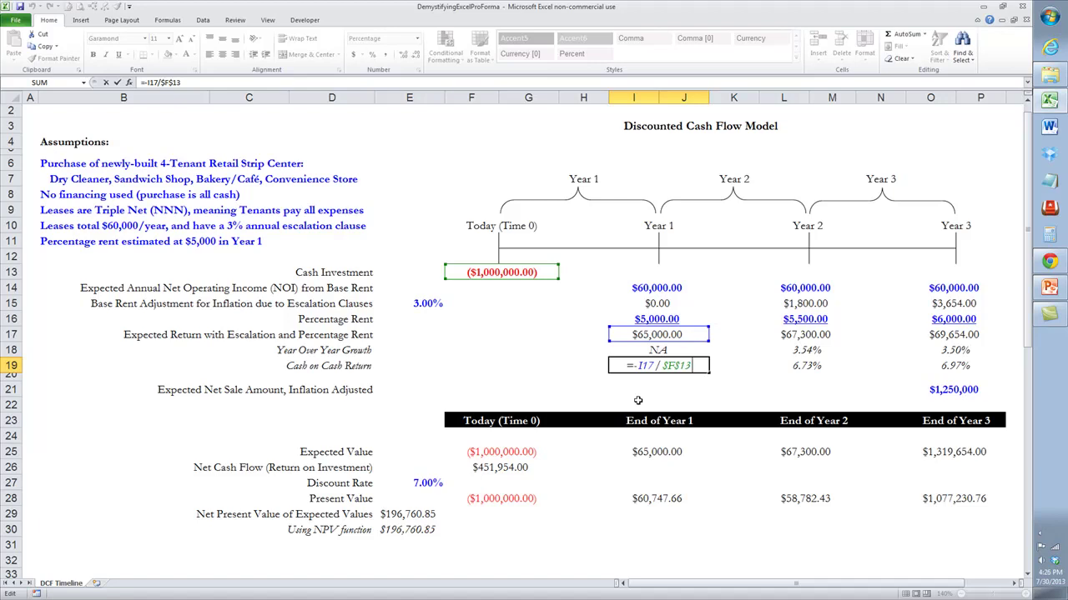
{"action": "key", "text": "ctrl+Return"}
{"action": "double_click", "coordinate": [802, 367]}
{"action": "key", "text": "ctrl+Return"}
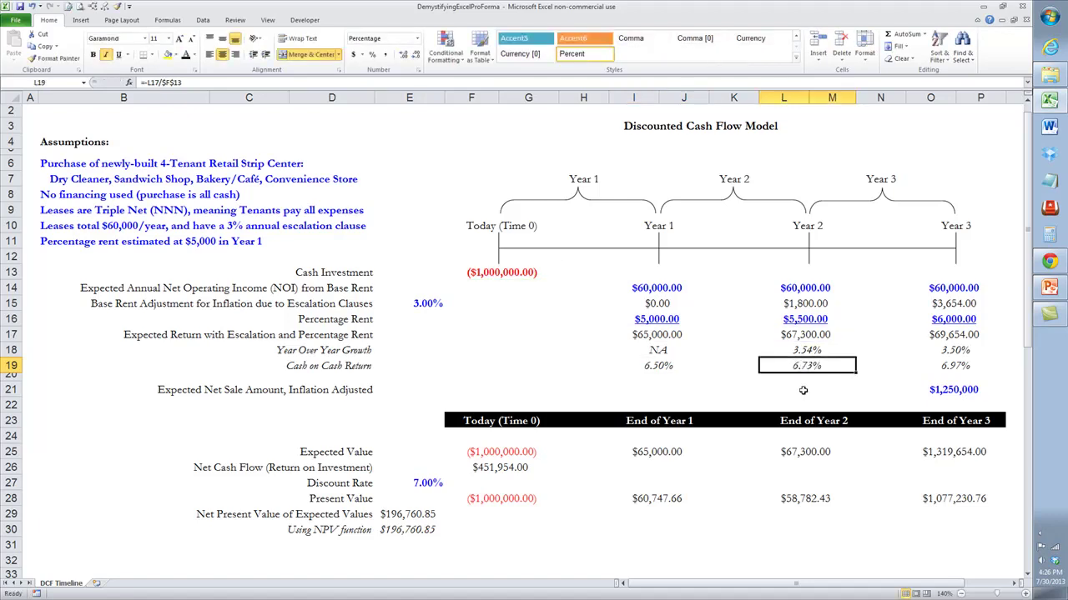
Review the expected net sale amount and trace the Expected Value formulas from Time 0 through the end of Year 3.
{"action": "left_click", "coordinate": [11, 390]}
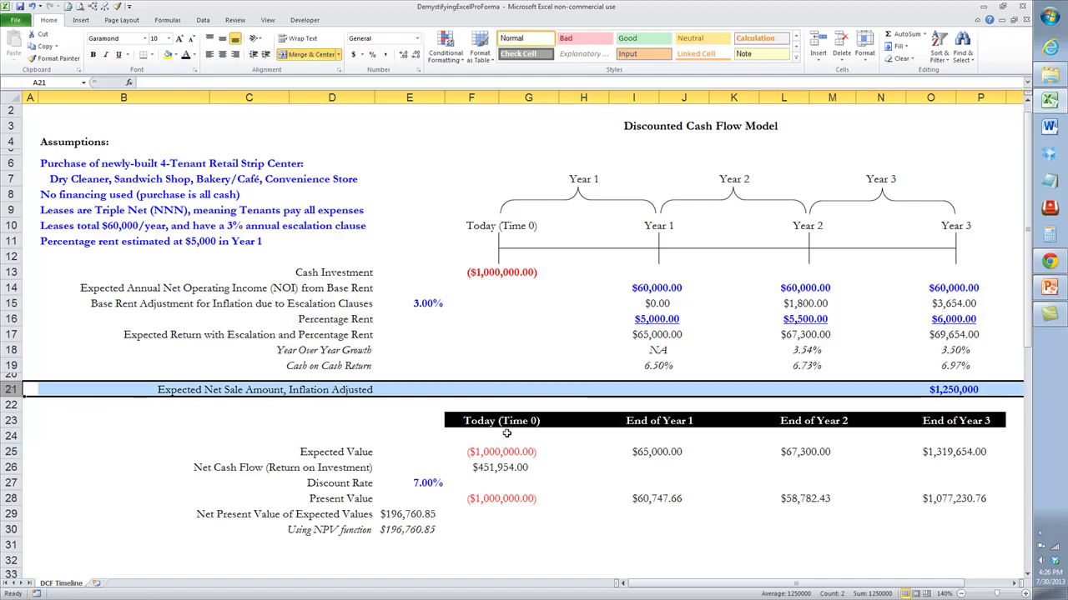
{"action": "left_click", "coordinate": [959, 390]}
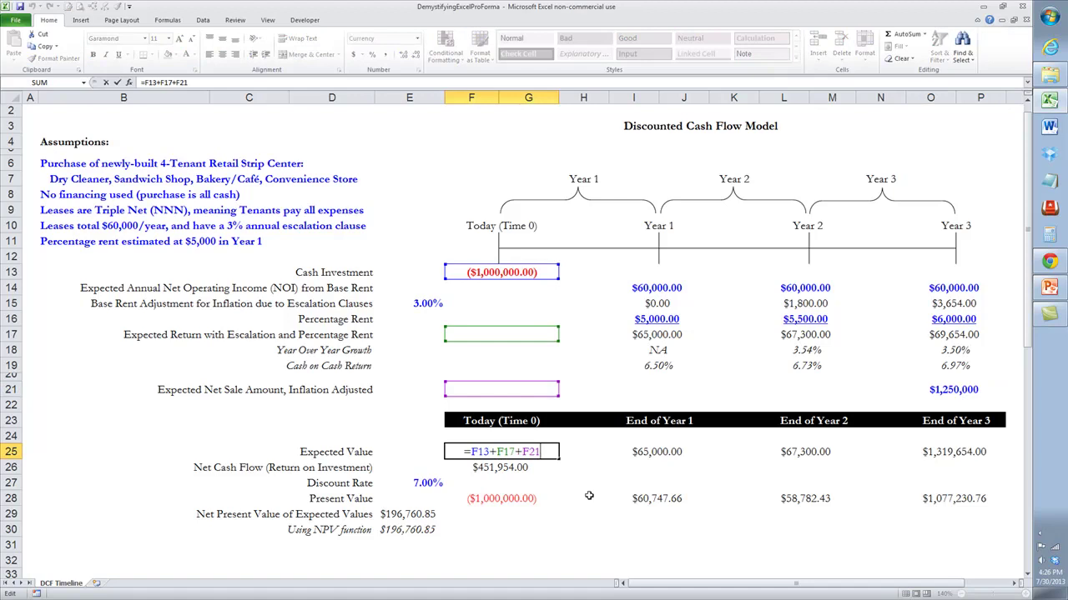
{"action": "key", "text": "Escape"}
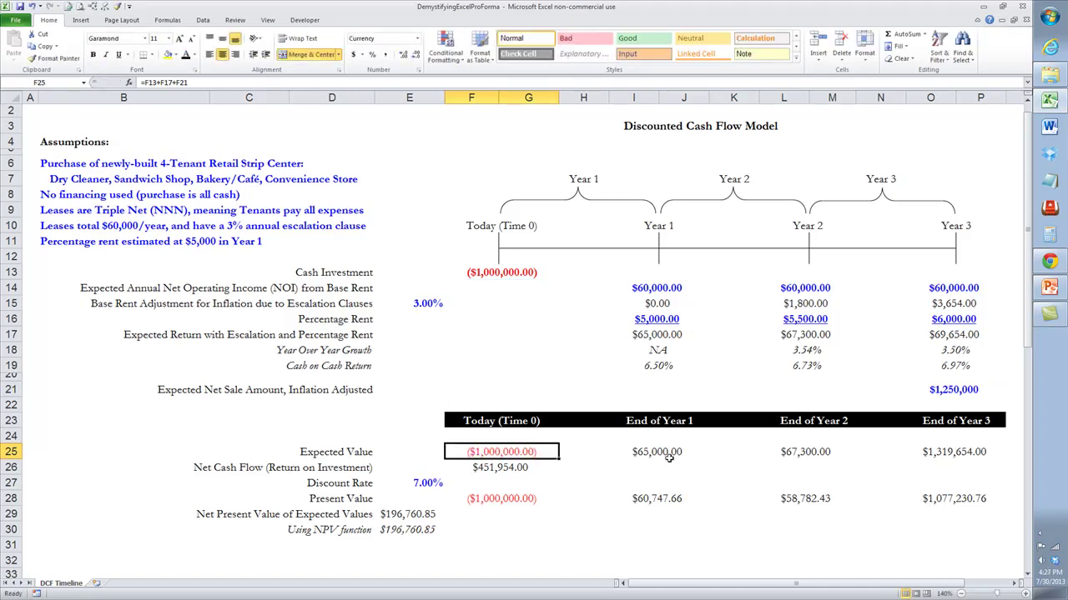
{"action": "double_click", "coordinate": [667, 451]}
{"action": "double_click", "coordinate": [806, 451]}
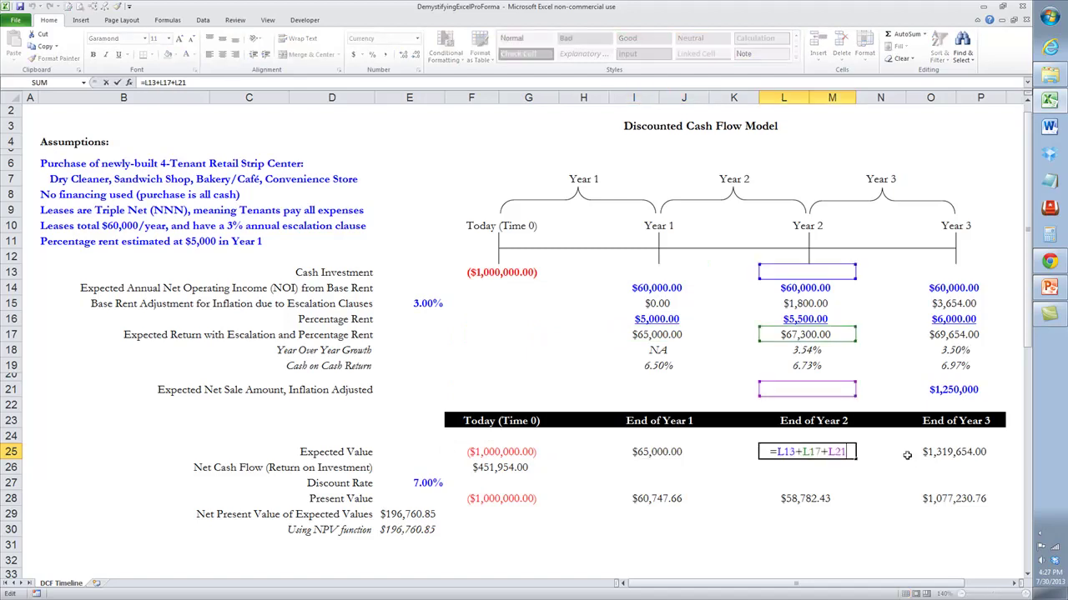
{"action": "double_click", "coordinate": [934, 451]}
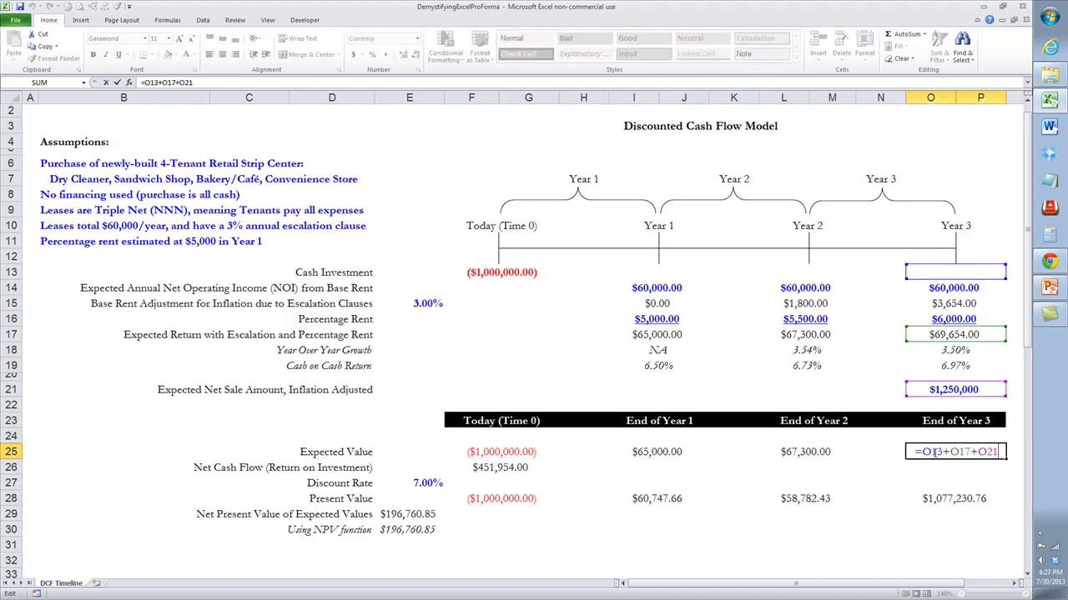
Check which range the Net Cash Flow (Return on Investment) formula sums.
{"action": "left_click", "coordinate": [534, 468]}
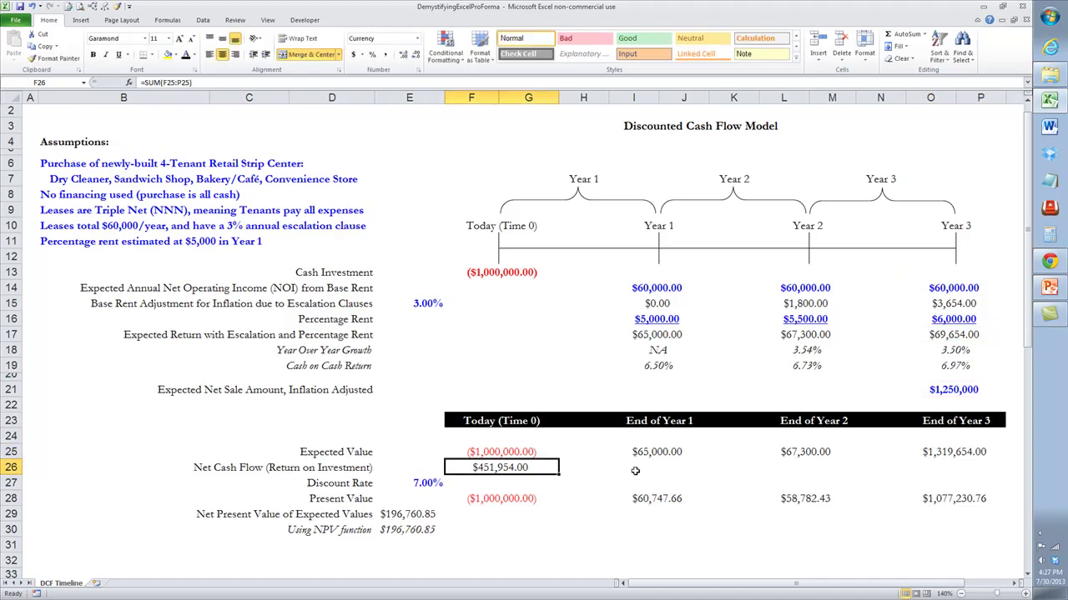
{"action": "key", "text": "F2"}
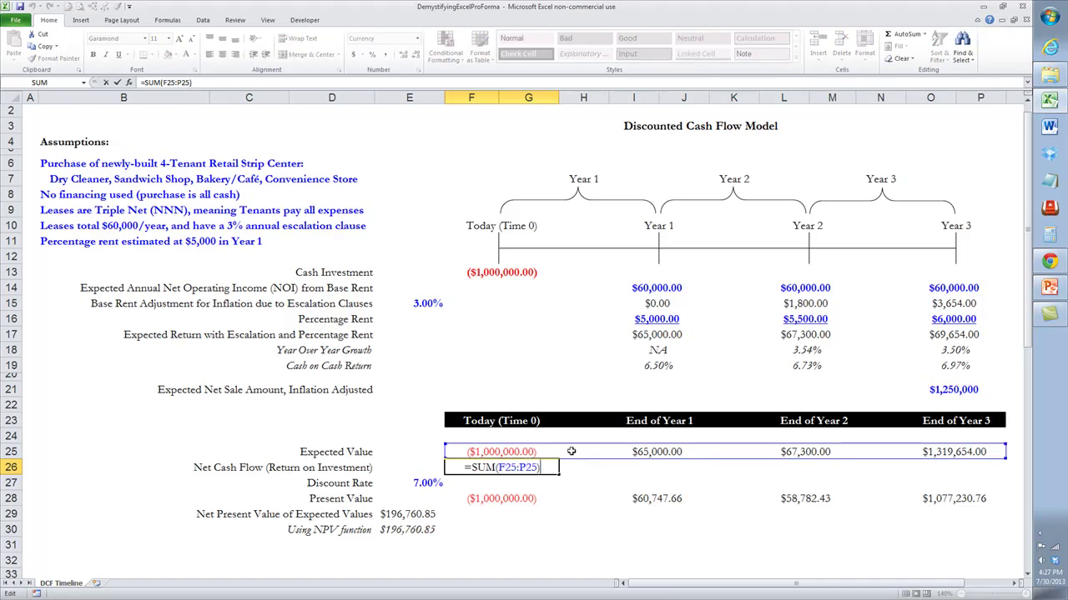
{"action": "key", "text": "ctrl+Return"}
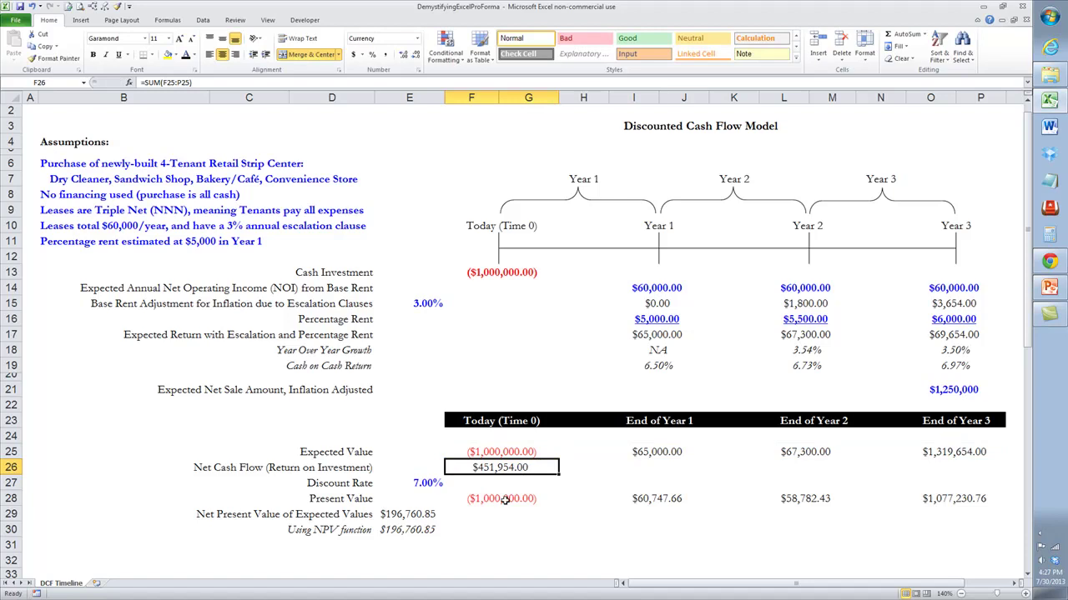
Examine the Present Value discounting formulas for Years 1 to 3 and the sum formula for the net present value of expected values.
{"action": "left_click", "coordinate": [653, 503]}
{"action": "key", "text": "F2"}
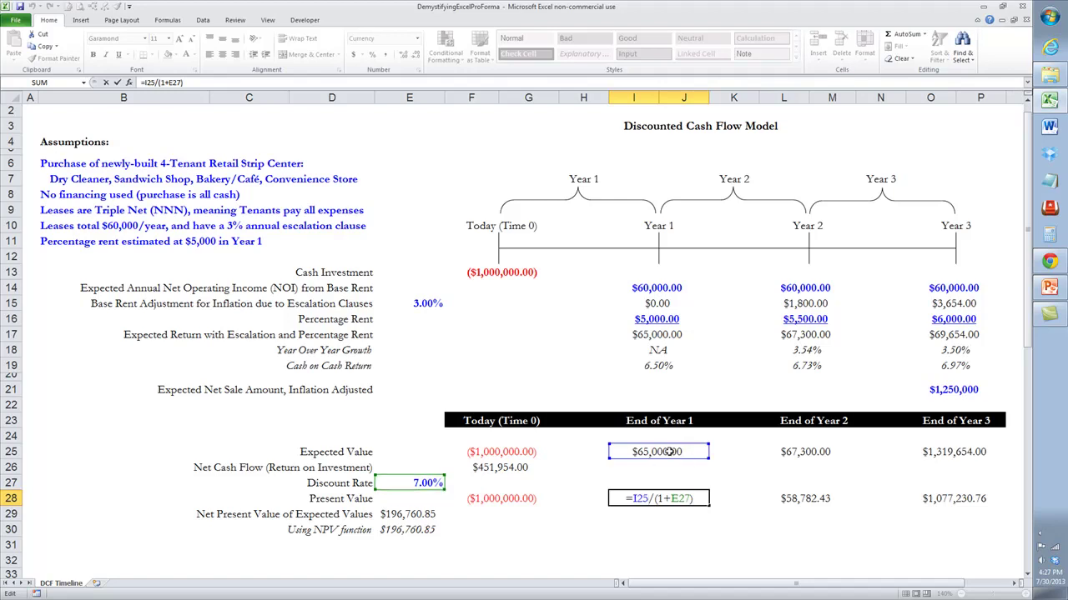
{"action": "left_click_drag", "start_coordinate": [691, 456], "coordinate": [693, 463]}
{"action": "double_click", "coordinate": [805, 498]}
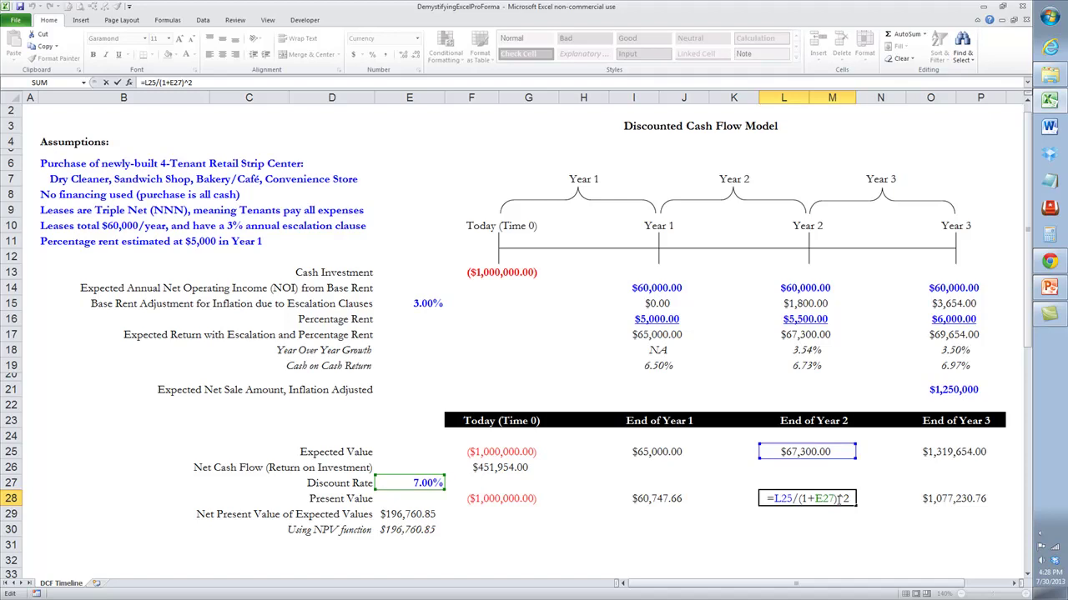
{"action": "key", "text": "Return"}
{"action": "double_click", "coordinate": [932, 499]}
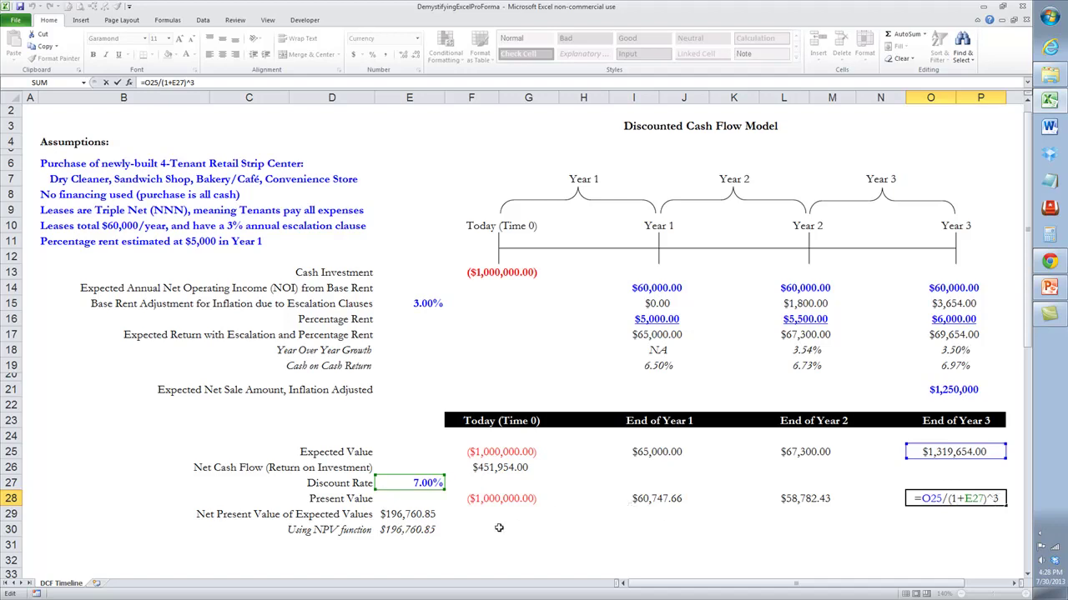
{"action": "key", "text": "ctrl+Return"}
{"action": "double_click", "coordinate": [421, 515]}
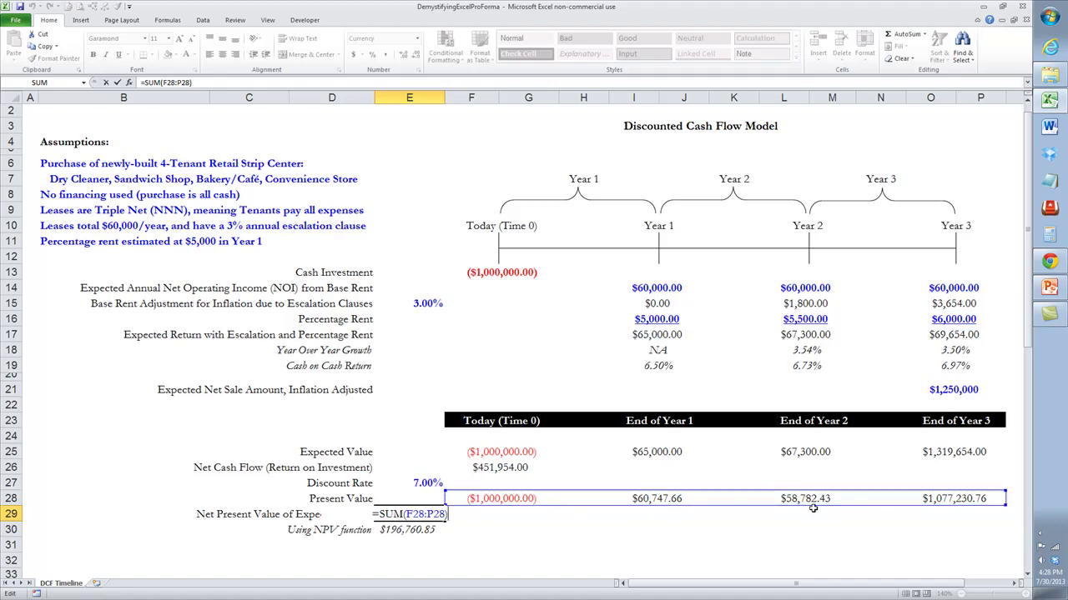
{"action": "key", "text": "ctrl+Return"}
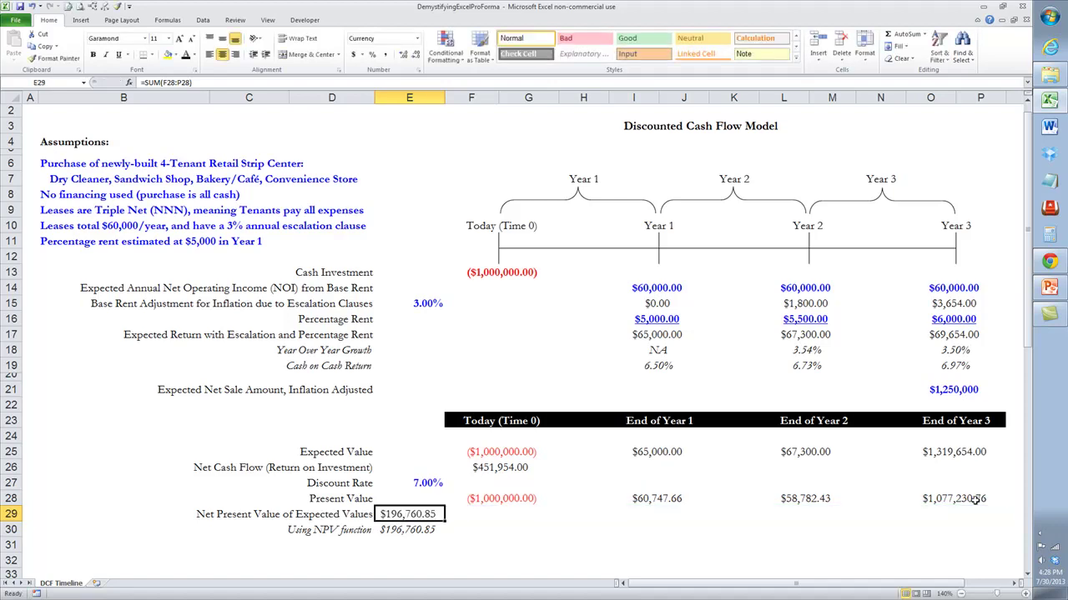
Inspect the cells the NPV function formula refers to, and compare its result with the summed net present value of expected values.
{"action": "left_click", "coordinate": [395, 529]}
{"action": "key", "text": "F2"}
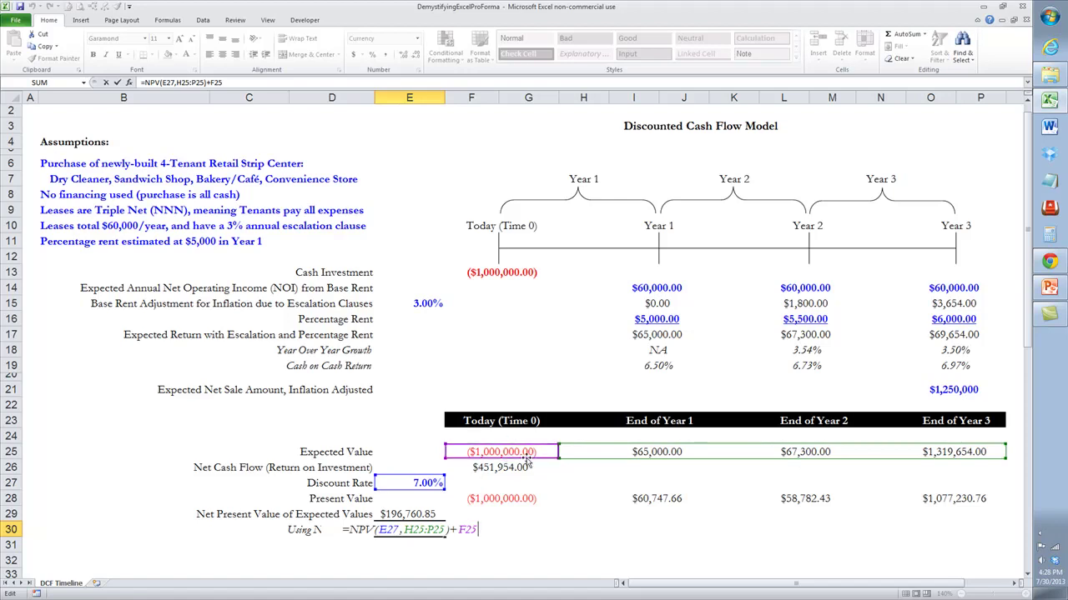
{"action": "key", "text": "Return"}
{"action": "left_click", "coordinate": [410, 515]}
{"action": "left_click_drag", "start_coordinate": [410, 517], "coordinate": [413, 528]}
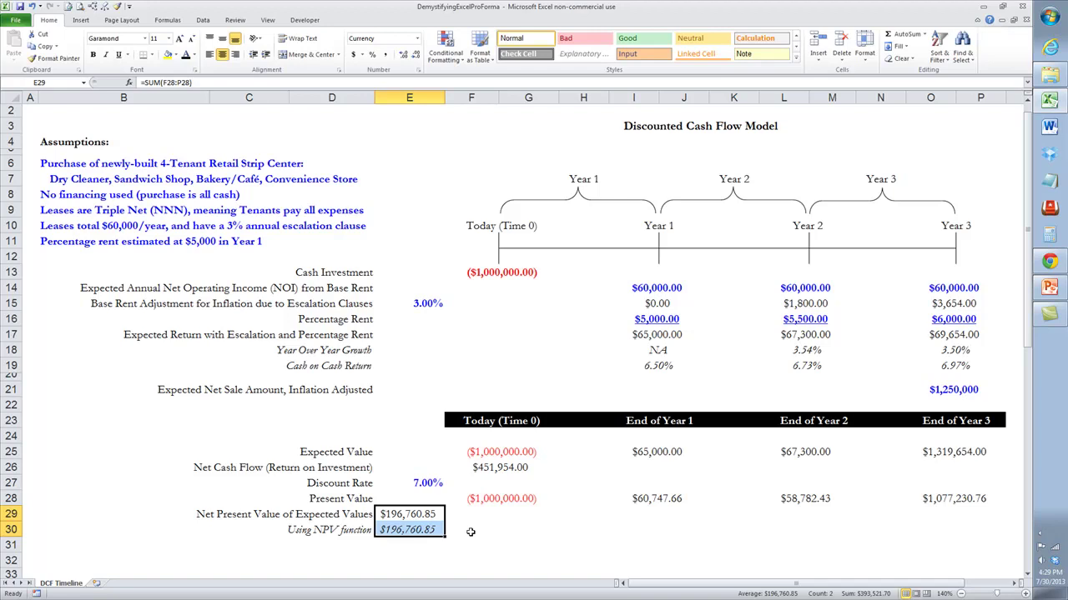
Review the discount rate and the income, rent and sale figures in the Year 1, Year 2 and Year 3 columns.
{"action": "left_click", "coordinate": [428, 487]}
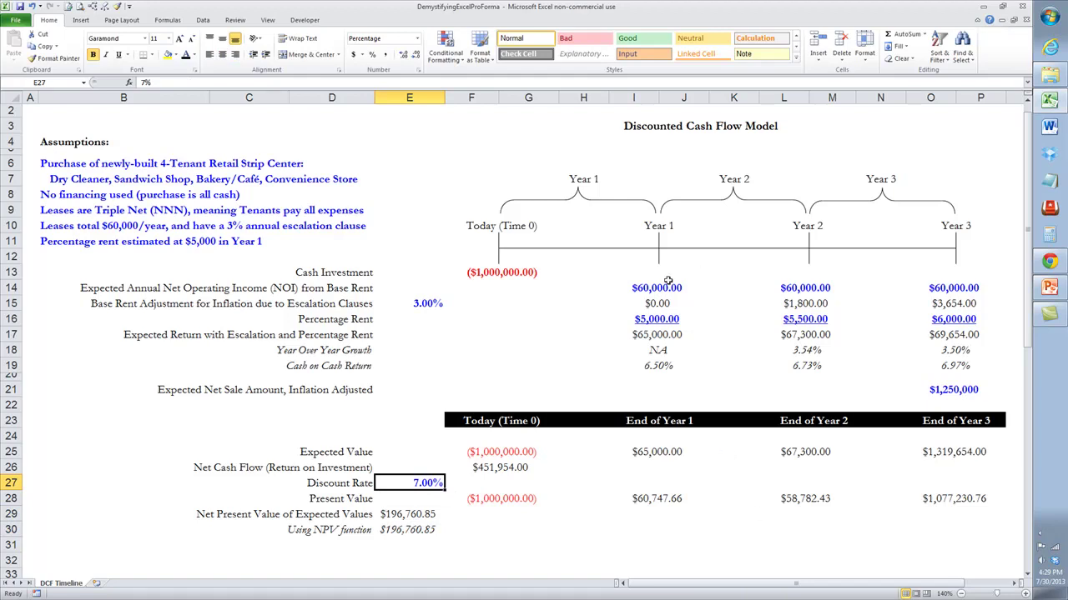
{"action": "left_click_drag", "start_coordinate": [656, 289], "coordinate": [650, 380]}
{"action": "left_click_drag", "start_coordinate": [799, 289], "coordinate": [794, 352]}
{"action": "left_click_drag", "start_coordinate": [967, 288], "coordinate": [967, 390]}
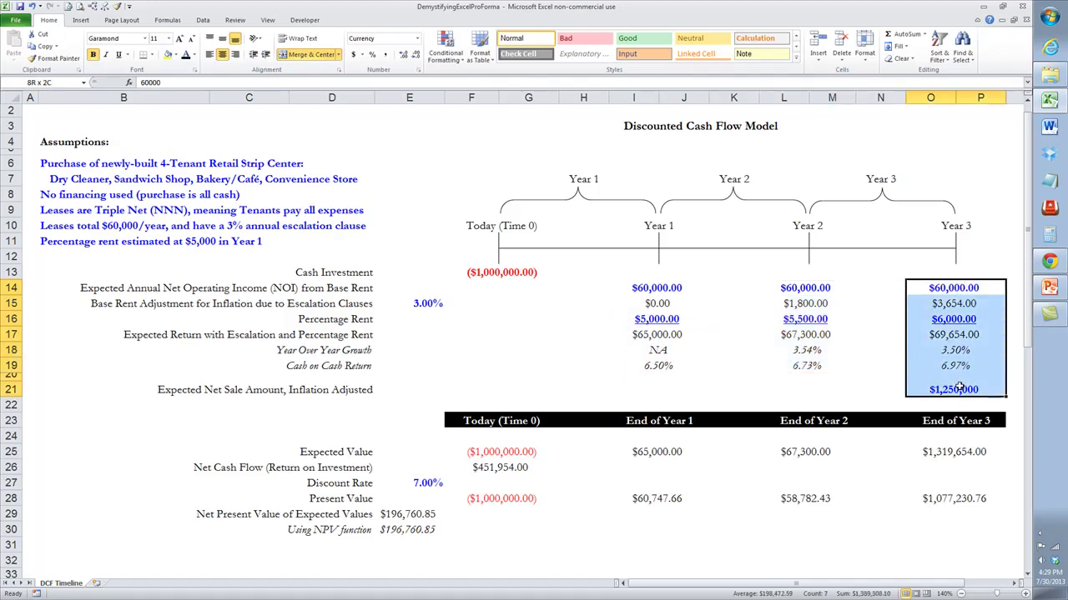
Set the discount rate to 0% and compare the net present value with the Net Cash Flow (Return on Investment).
{"action": "left_click", "coordinate": [431, 483]}
{"action": "type", "text": "0"}
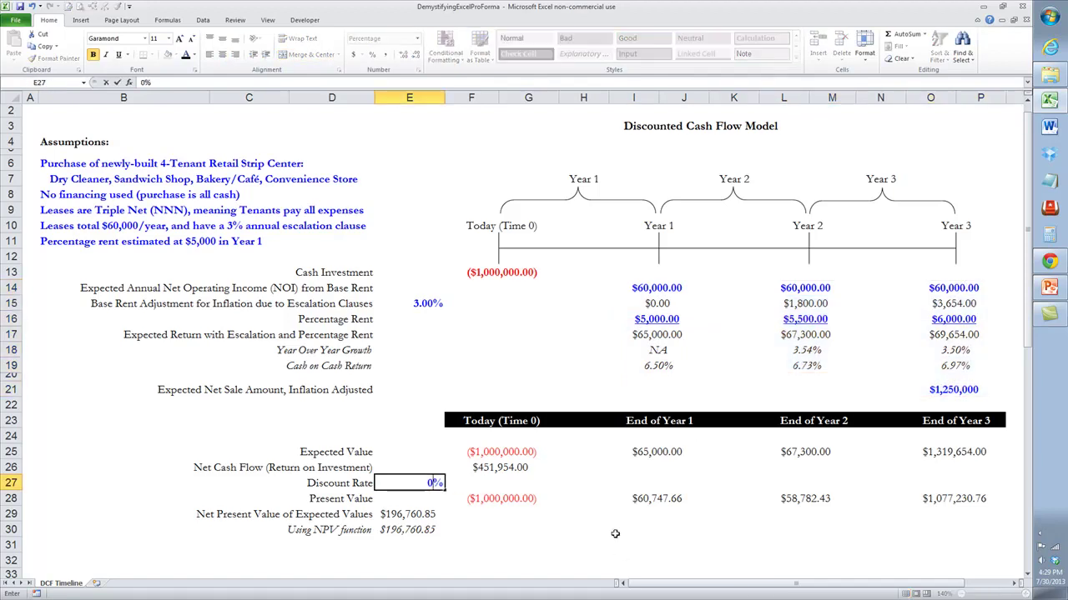
{"action": "key", "text": "Return"}
{"action": "left_click", "coordinate": [409, 515]}
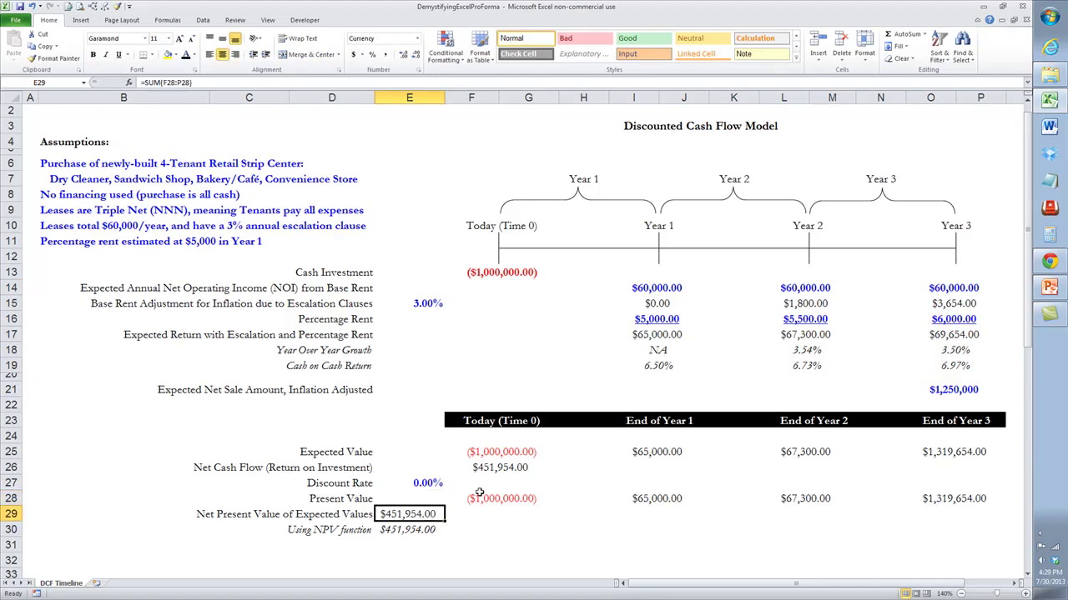
{"action": "left_click", "coordinate": [522, 465]}
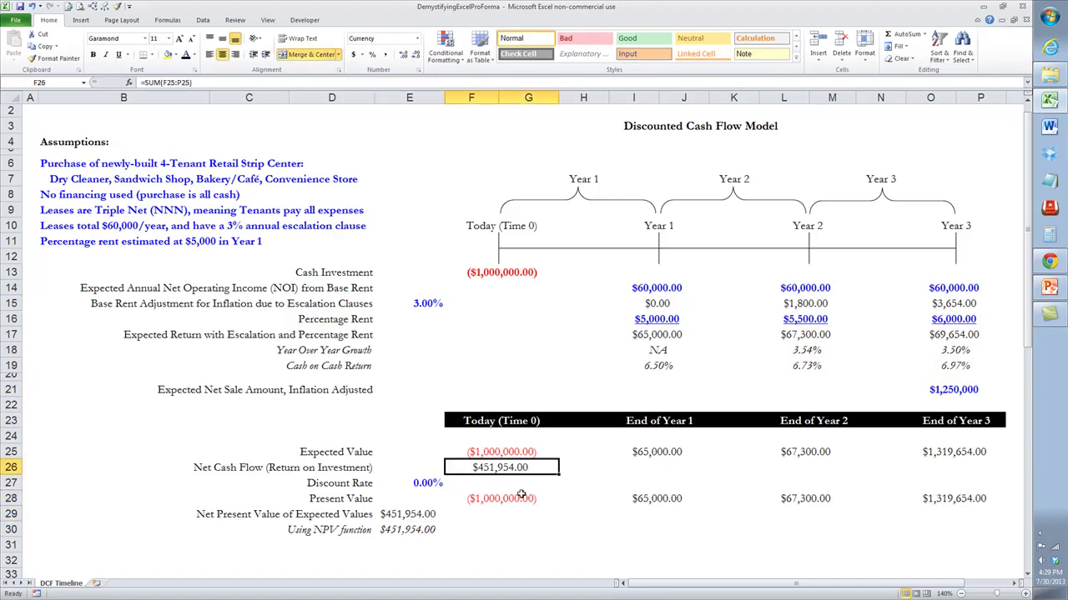
Set the discount rate to 7% and check both net present value results.
{"action": "left_click", "coordinate": [425, 484]}
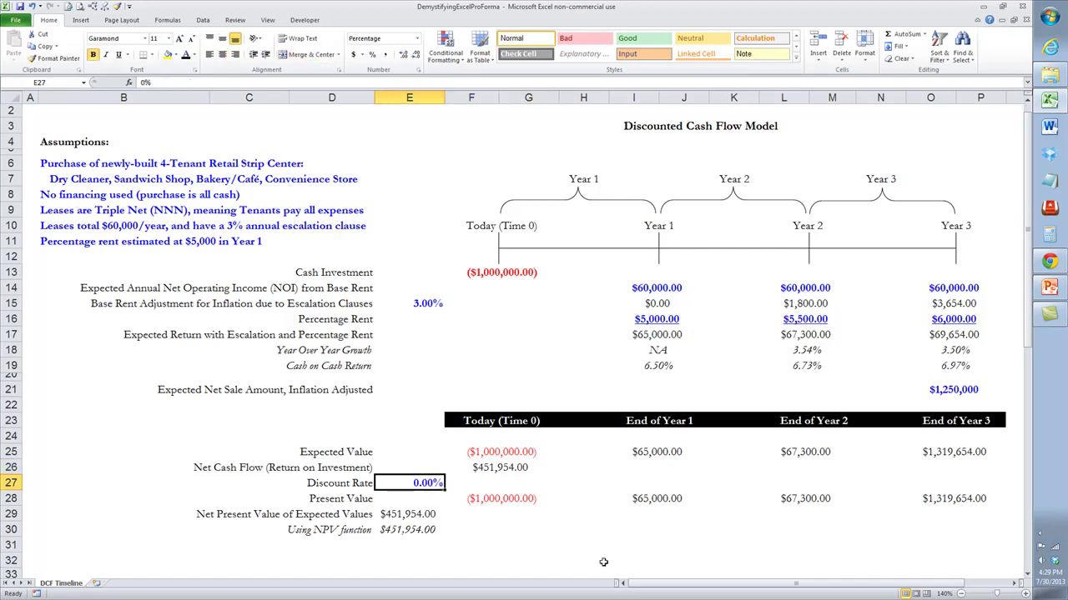
{"action": "type", "text": "7"}
{"action": "key", "text": "Return"}
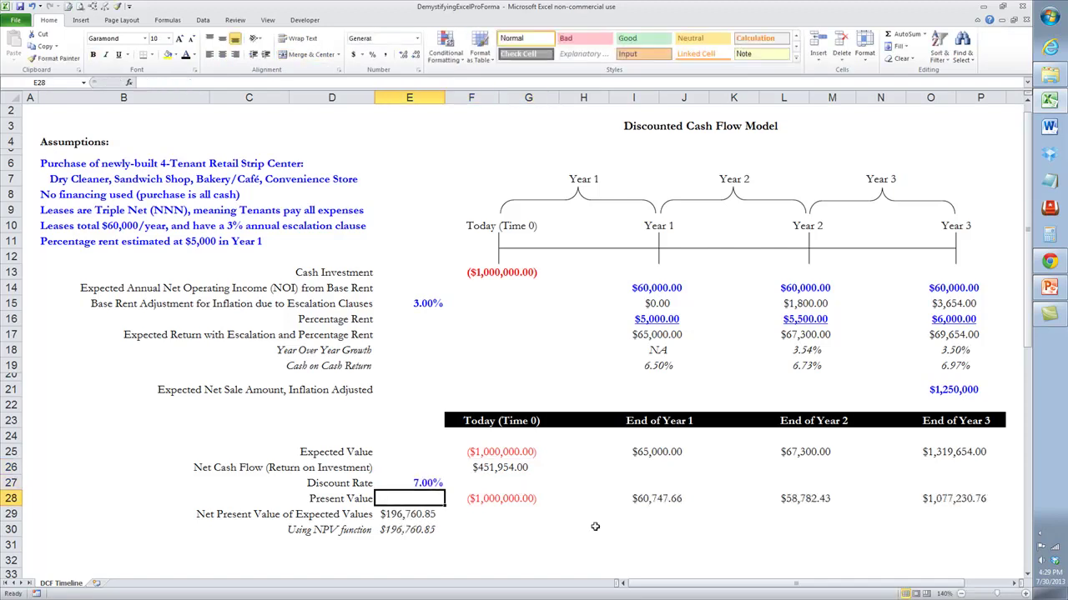
{"action": "left_click", "coordinate": [413, 482]}
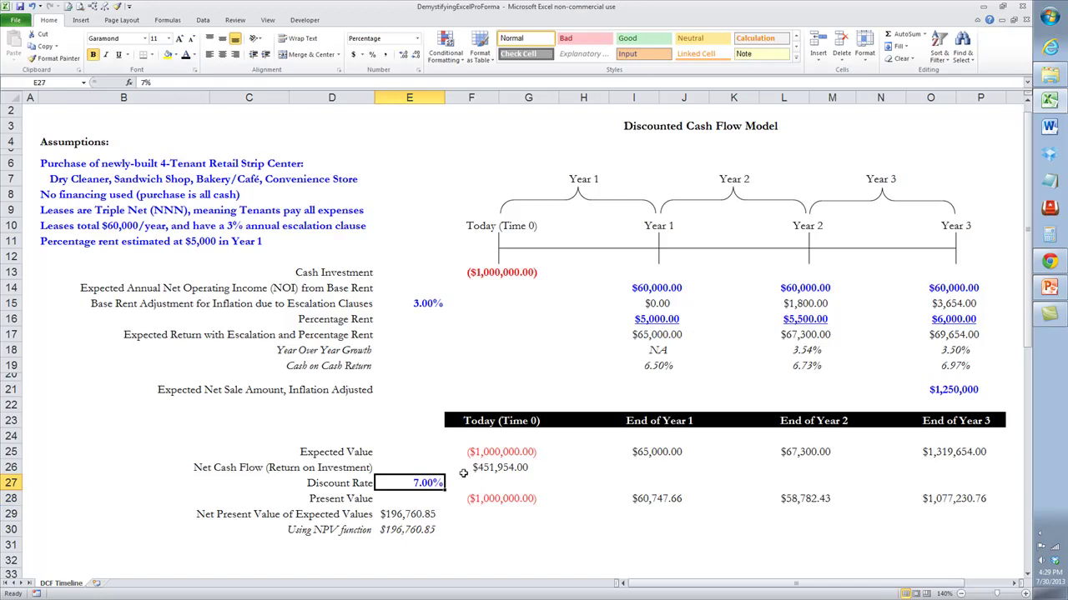
{"action": "left_click_drag", "start_coordinate": [408, 514], "coordinate": [407, 528]}
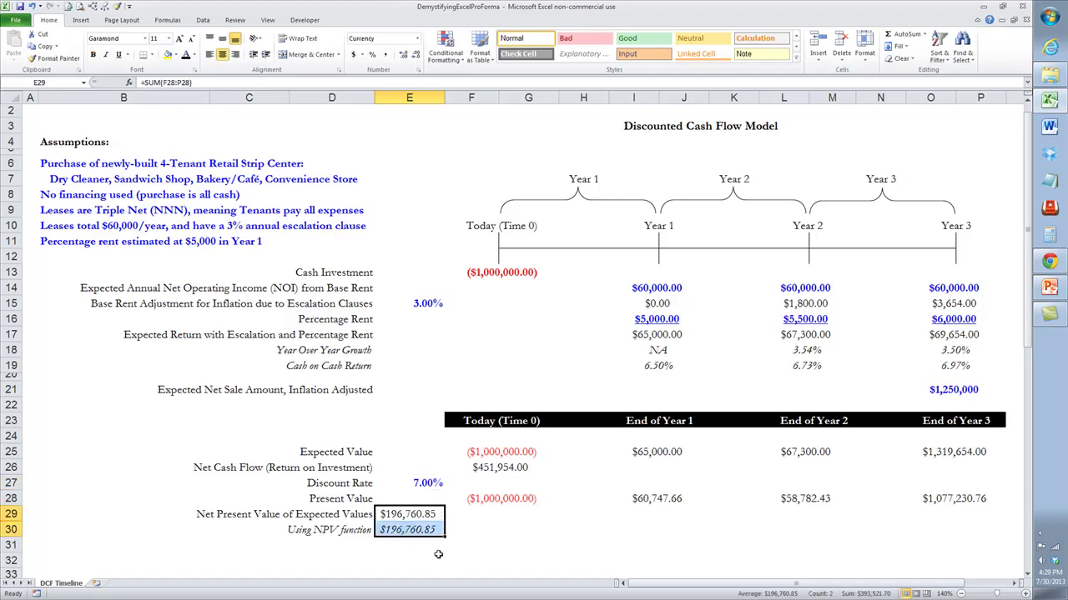